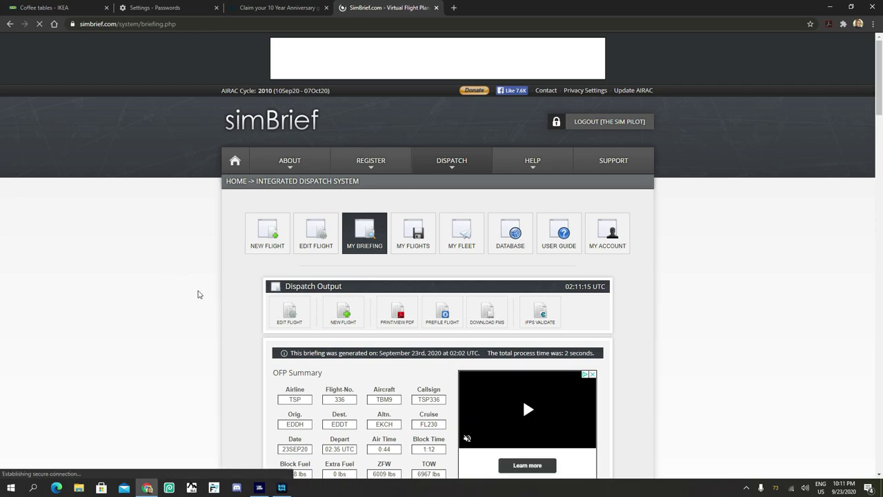
Start a new flight plan with airline TSP and flight number 350
{"action": "left_click", "coordinate": [343, 313]}
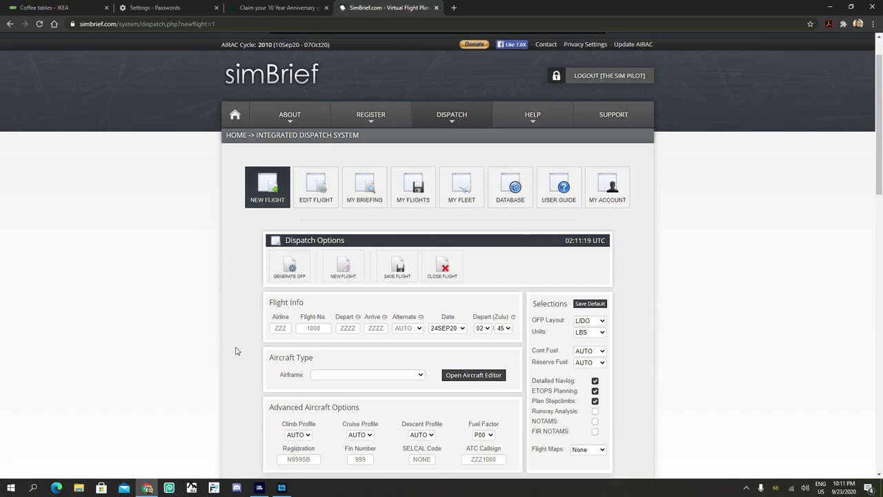
{"action": "left_click", "coordinate": [280, 329]}
{"action": "type", "text": "TSP"}
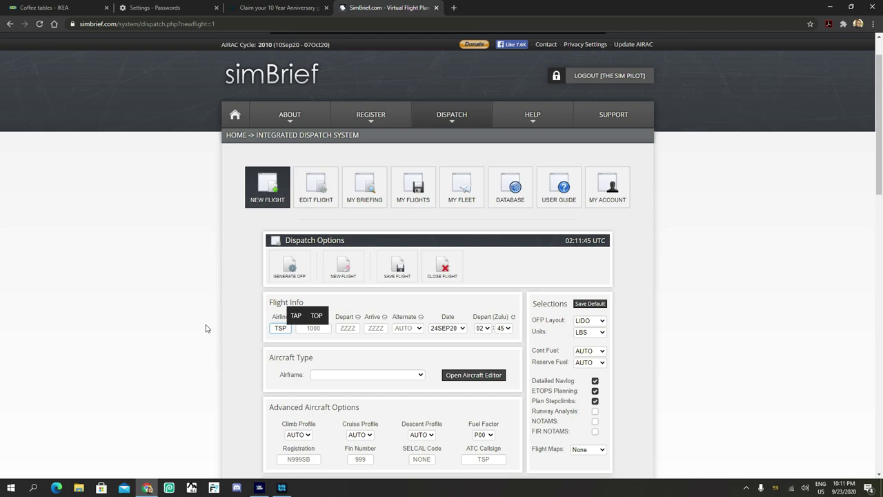
{"action": "left_click", "coordinate": [314, 329]}
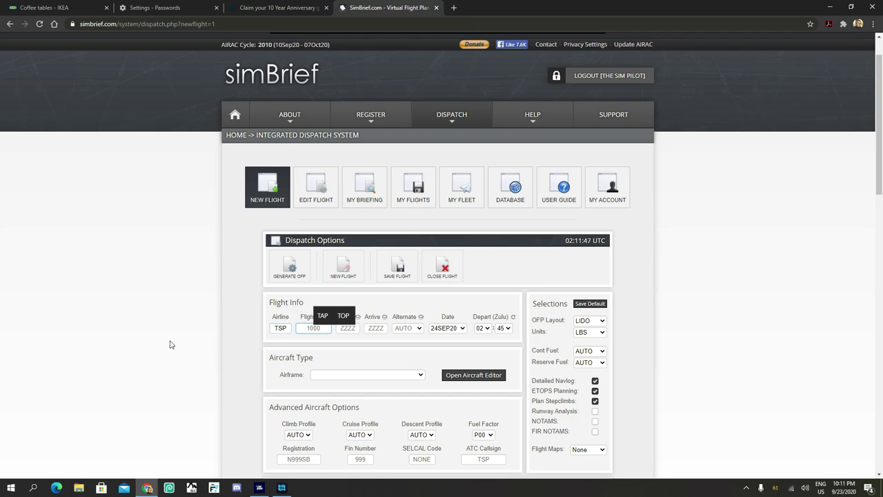
{"action": "type", "text": "350"}
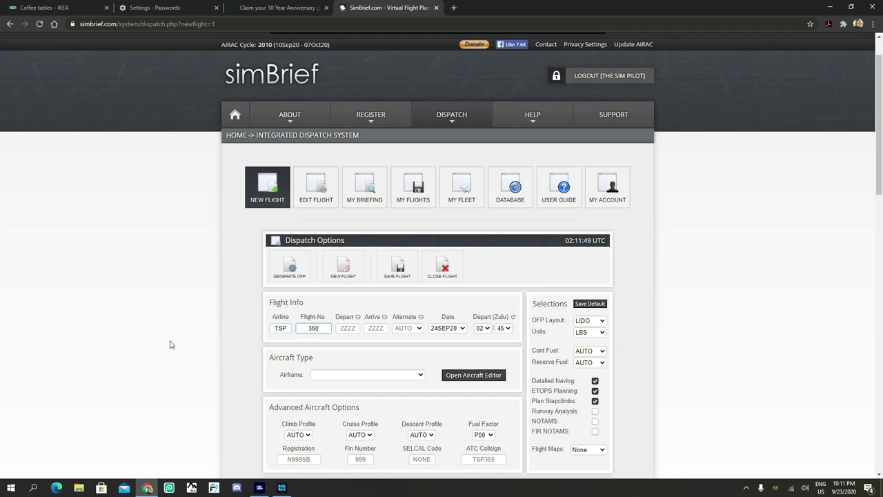
Set the departure airport to EDDH and the arrival airport to EDDT
{"action": "left_click", "coordinate": [356, 331]}
{"action": "type", "text": "EDDH"}
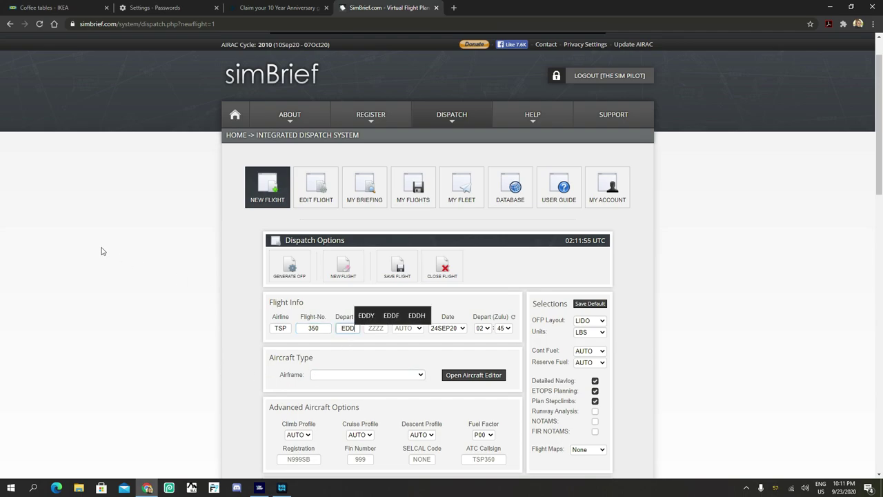
{"action": "left_click", "coordinate": [156, 282]}
{"action": "left_click", "coordinate": [374, 332]}
{"action": "type", "text": "EDDT"}
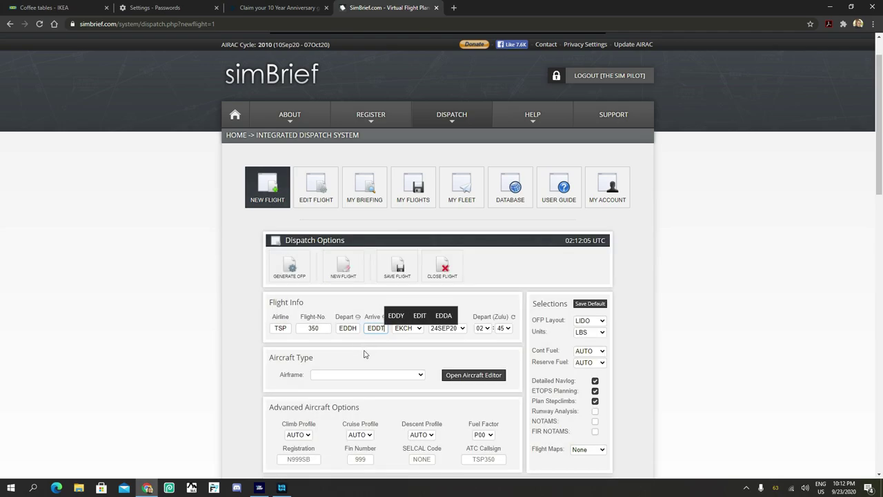
{"action": "left_click", "coordinate": [394, 357]}
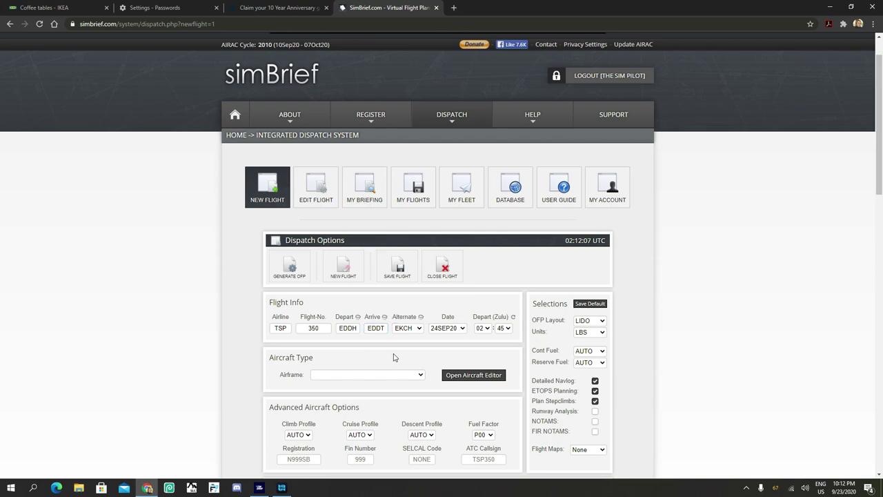
Choose TBM9 - TBM 900 as the flight's airframe
{"action": "left_click", "coordinate": [376, 375]}
{"action": "scroll", "coordinate": [374, 322], "scroll_direction": "down", "scroll_amount": 15}
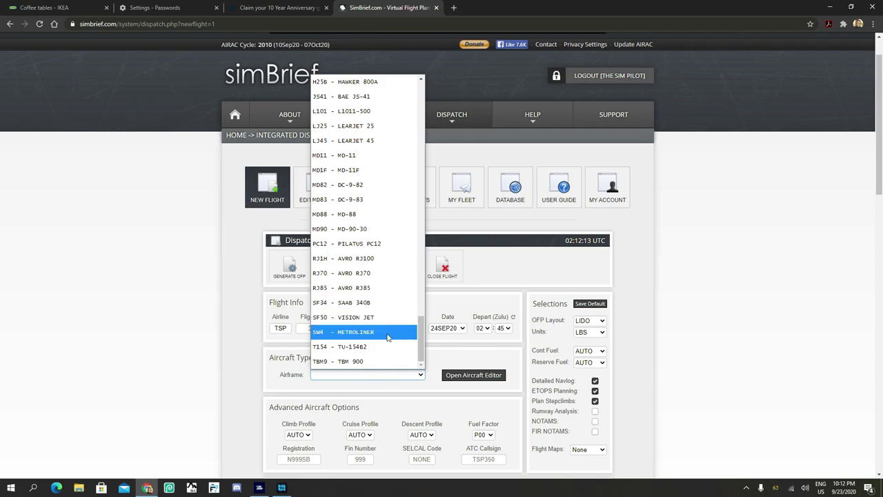
{"action": "left_click", "coordinate": [358, 362]}
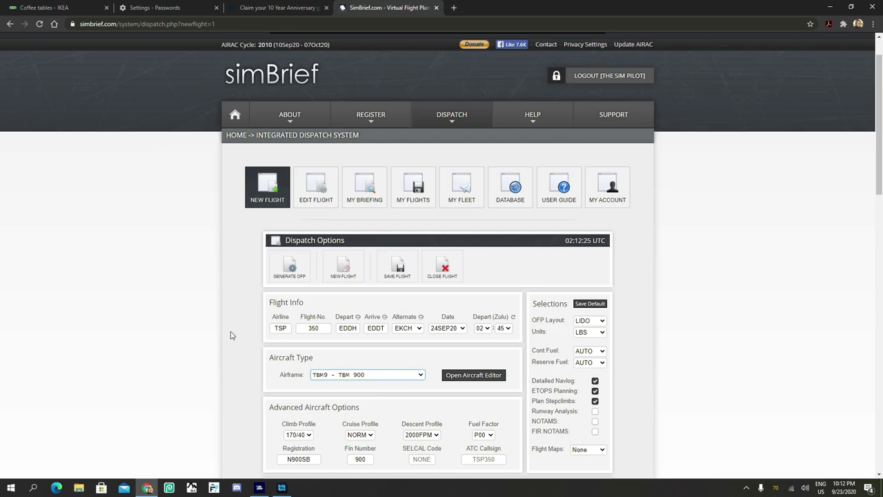
Review the flight info, aircraft options, optional entries and the suggested route from EDDH to EDDT
{"action": "scroll", "coordinate": [231, 335], "scroll_direction": "down", "scroll_amount": 3}
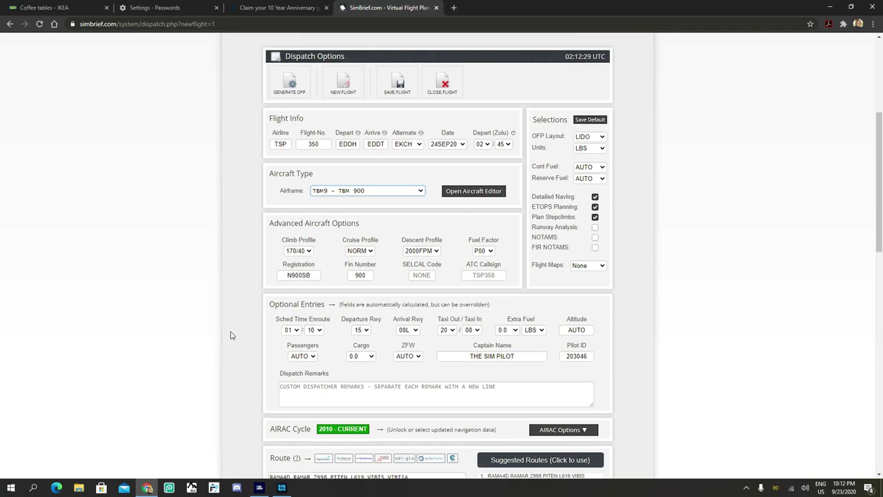
{"action": "scroll", "coordinate": [231, 335], "scroll_direction": "up", "scroll_amount": 1}
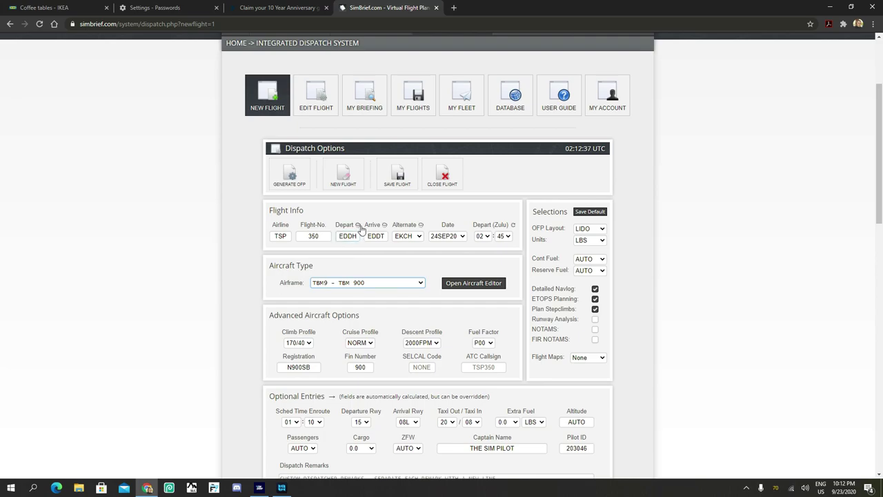
{"action": "mouse_move", "coordinate": [360, 228]}
{"action": "scroll", "coordinate": [193, 243], "scroll_direction": "down", "scroll_amount": 1}
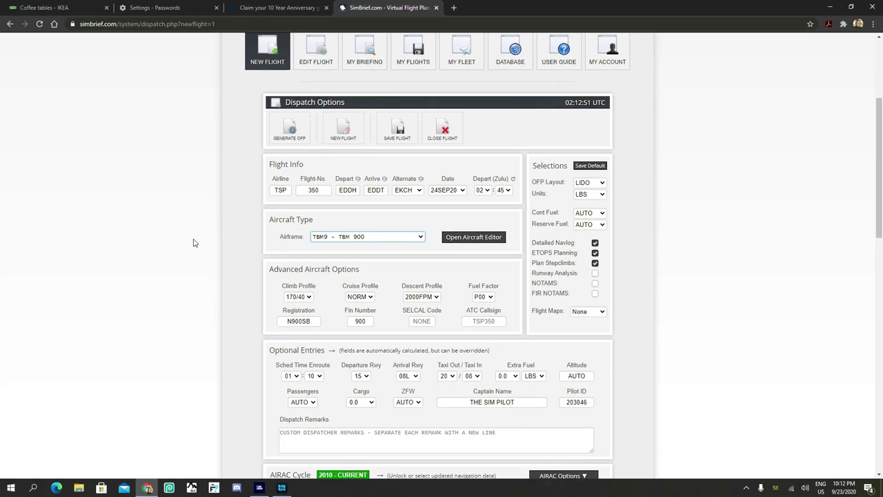
{"action": "scroll", "coordinate": [205, 219], "scroll_direction": "down", "scroll_amount": 2}
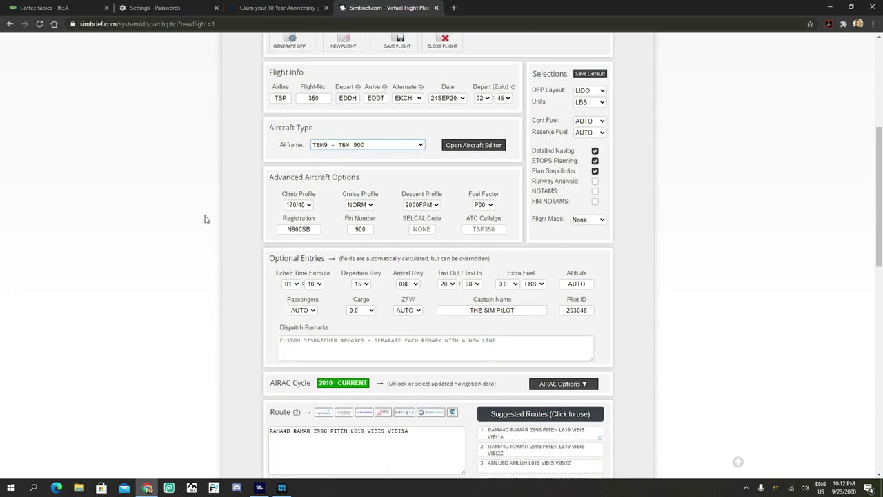
{"action": "scroll", "coordinate": [218, 187], "scroll_direction": "down", "scroll_amount": 1}
{"action": "scroll", "coordinate": [218, 187], "scroll_direction": "up", "scroll_amount": 1}
{"action": "scroll", "coordinate": [219, 186], "scroll_direction": "down", "scroll_amount": 1}
{"action": "scroll", "coordinate": [218, 186], "scroll_direction": "down", "scroll_amount": 1}
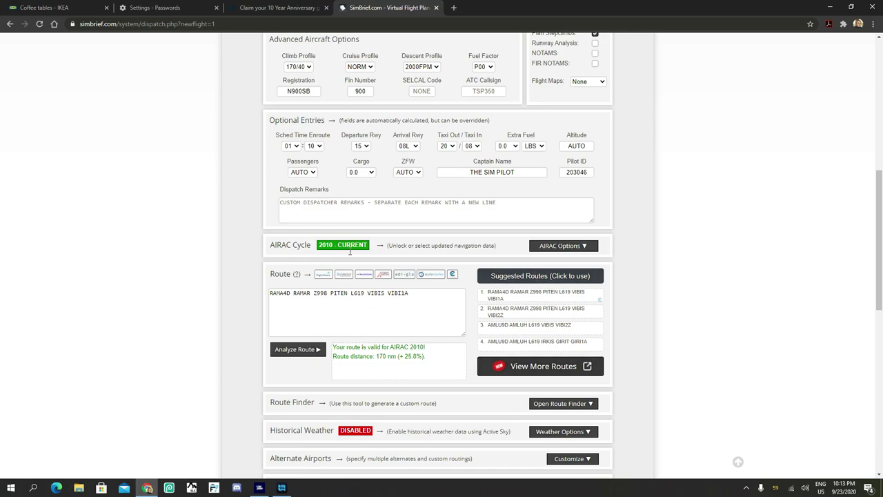
{"action": "left_click", "coordinate": [358, 304]}
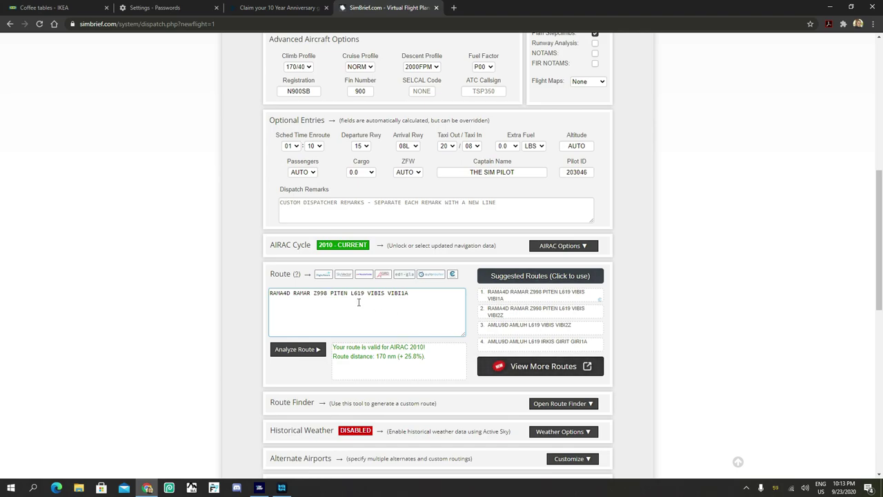
{"action": "left_click", "coordinate": [282, 274]}
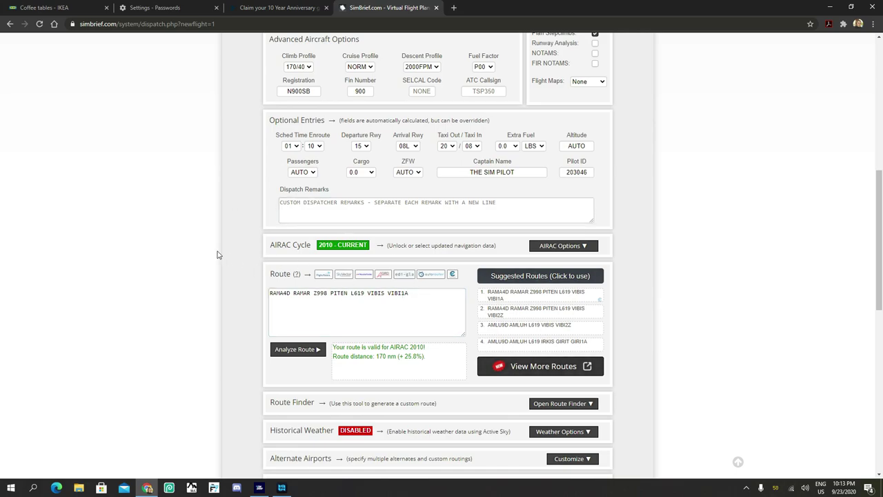
{"action": "scroll", "coordinate": [216, 254], "scroll_direction": "up", "scroll_amount": 1}
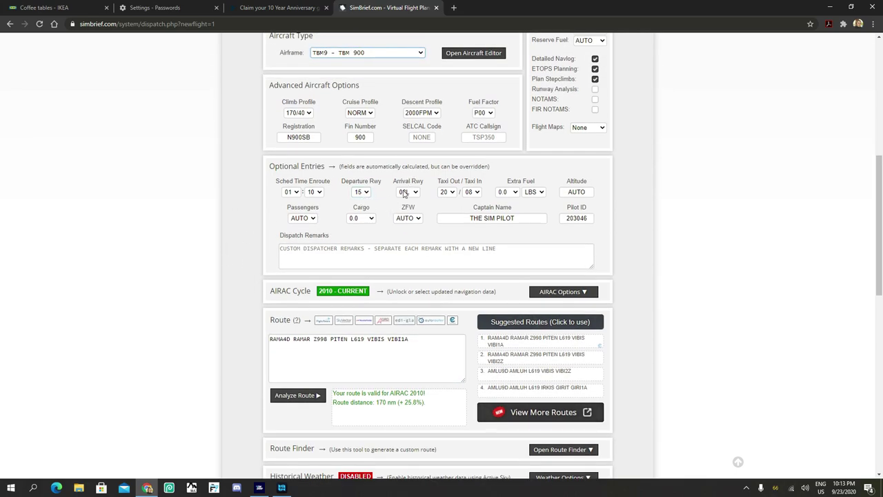
{"action": "scroll", "coordinate": [390, 199], "scroll_direction": "up", "scroll_amount": 1}
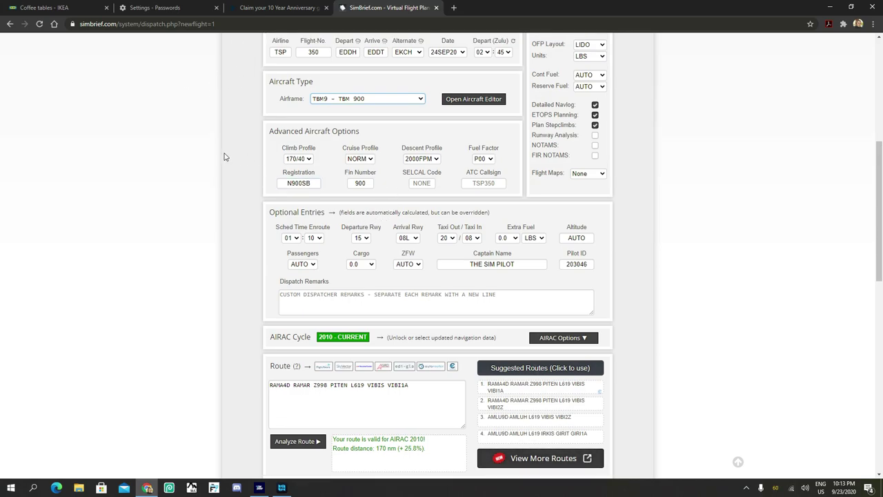
{"action": "scroll", "coordinate": [297, 185], "scroll_direction": "up", "scroll_amount": 2}
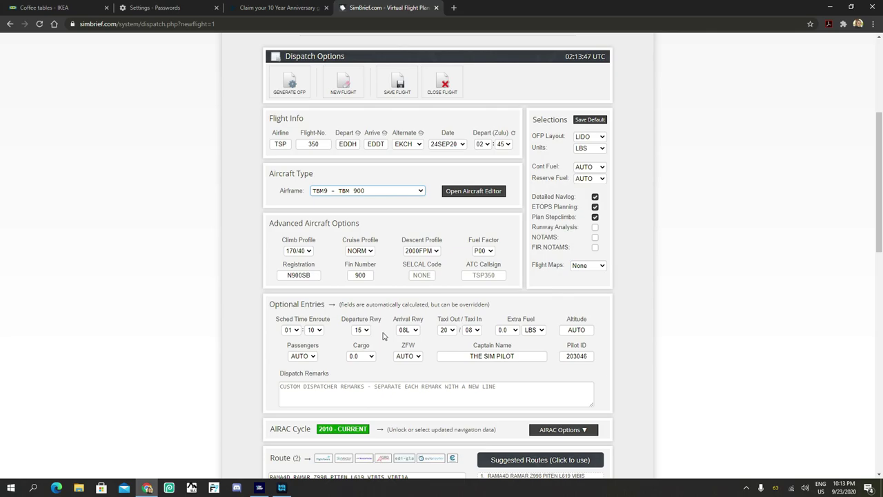
Check the available passenger and cargo choices in the optional entries without changing them
{"action": "left_click", "coordinate": [309, 356]}
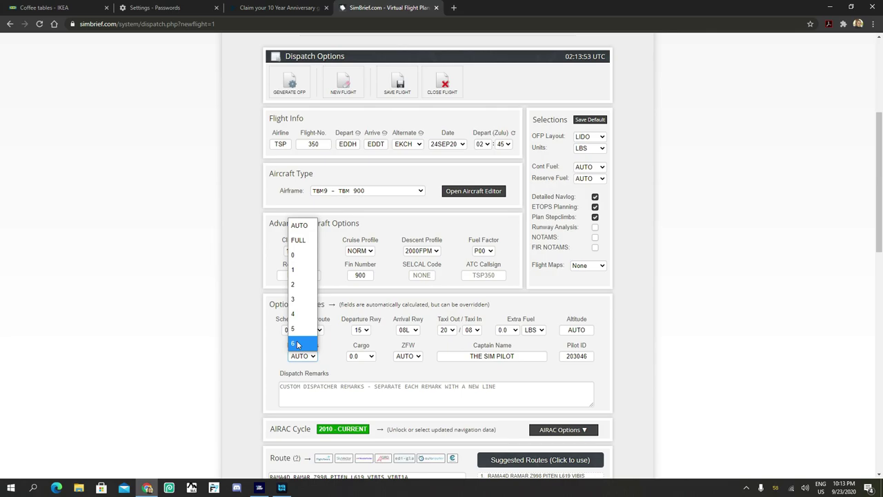
{"action": "left_click", "coordinate": [341, 350]}
{"action": "left_click", "coordinate": [373, 356]}
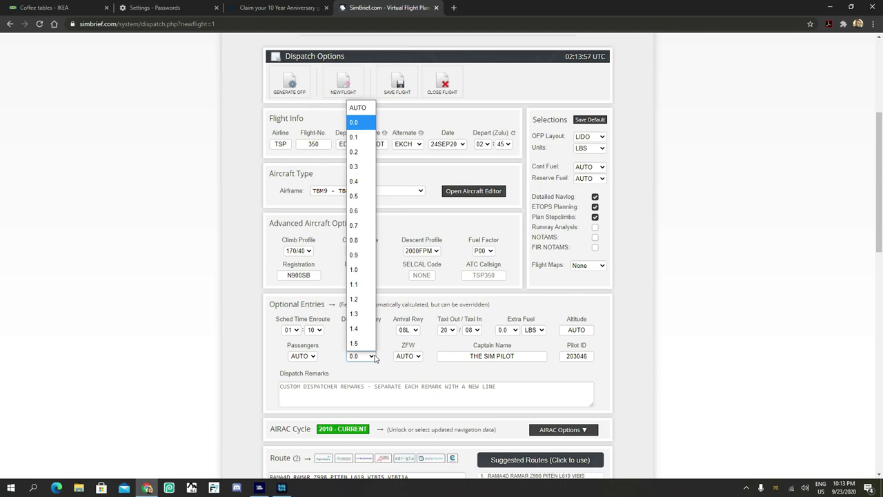
{"action": "left_click", "coordinate": [391, 353]}
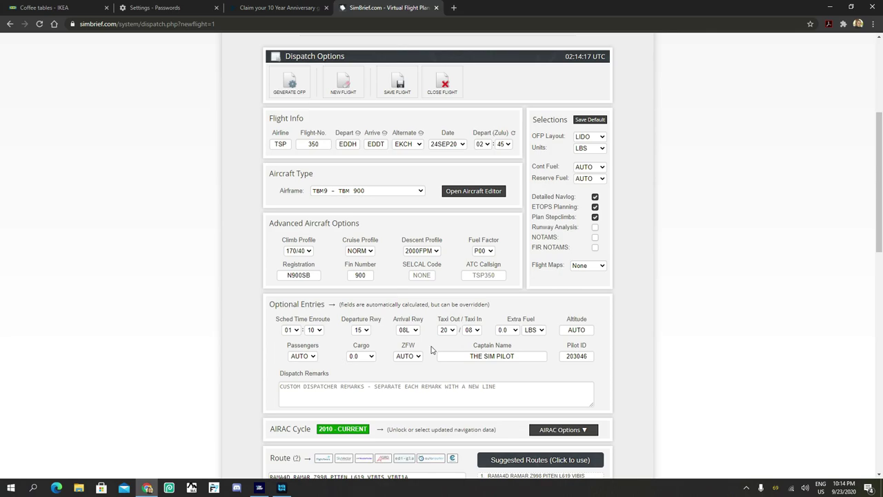
Generate the operational flight plan, accepting that it overwrites any previously generated plan
{"action": "left_click", "coordinate": [284, 84]}
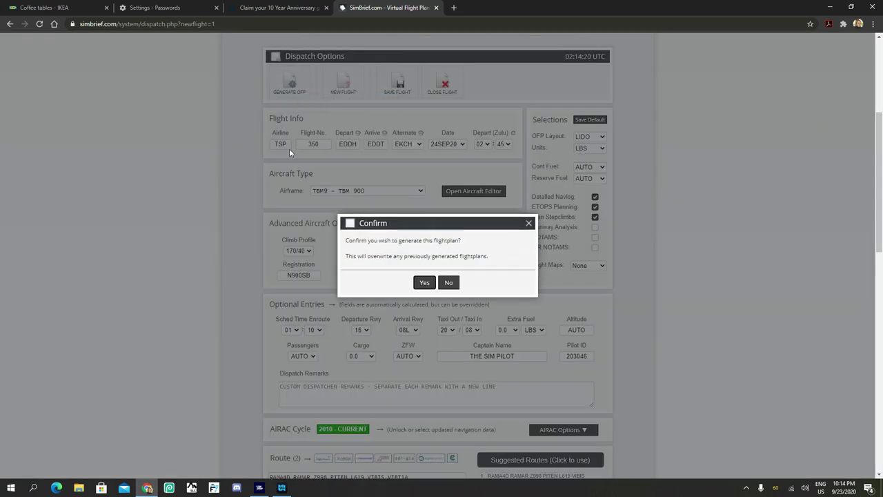
{"action": "left_click", "coordinate": [424, 283]}
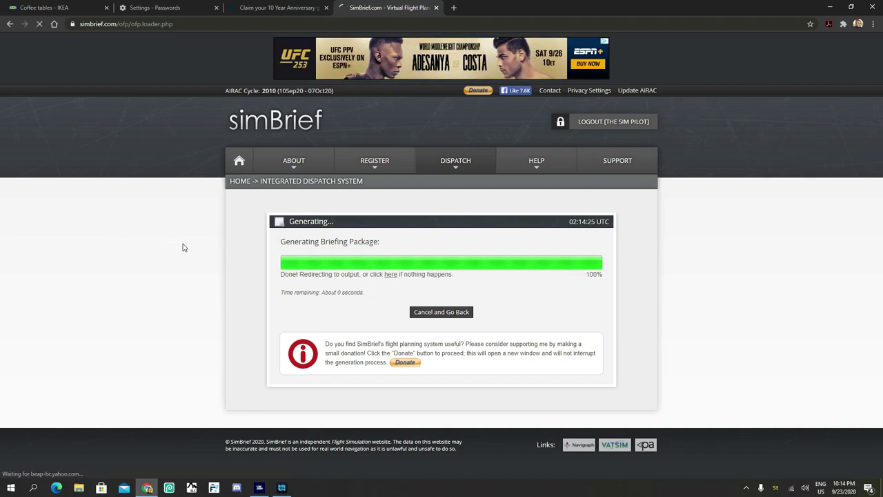
Examine the OFP summary, including the cruise level and each element of the routing up to the PITEN waypoint
{"action": "scroll", "coordinate": [185, 245], "scroll_direction": "down", "scroll_amount": 3}
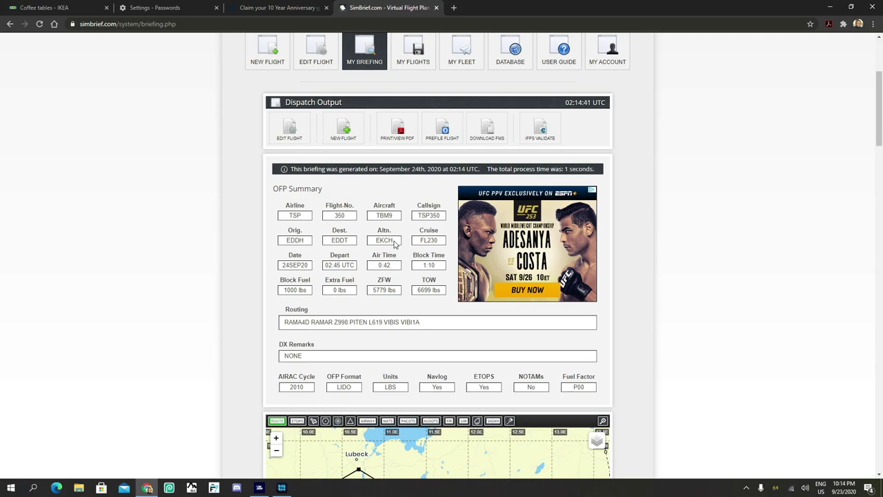
{"action": "left_click_drag", "start_coordinate": [420, 241], "coordinate": [437, 244]}
{"action": "left_click", "coordinate": [243, 256]}
{"action": "scroll", "coordinate": [216, 263], "scroll_direction": "down", "scroll_amount": 2}
{"action": "left_click_drag", "start_coordinate": [283, 187], "coordinate": [422, 187]}
{"action": "left_click", "coordinate": [290, 189]}
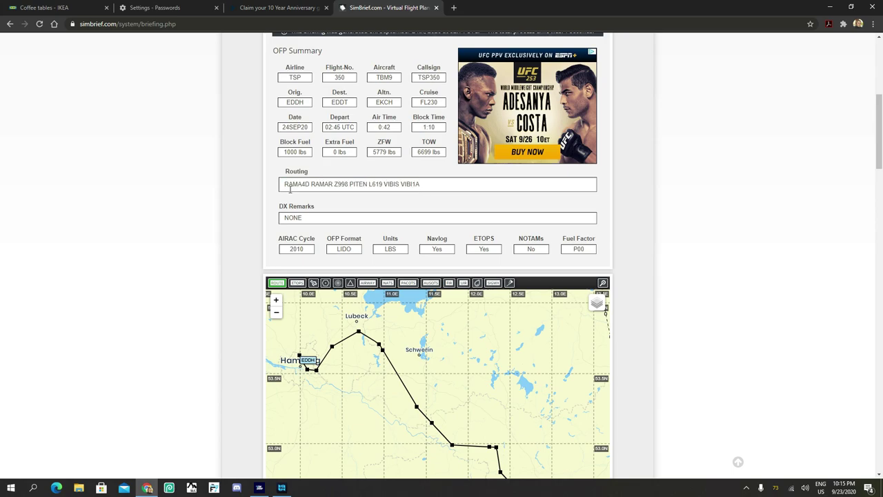
{"action": "left_click_drag", "start_coordinate": [283, 186], "coordinate": [337, 186]}
{"action": "left_click", "coordinate": [338, 188]}
{"action": "double_click", "coordinate": [340, 186]}
{"action": "left_click", "coordinate": [353, 186]}
{"action": "left_click_drag", "start_coordinate": [350, 185], "coordinate": [371, 186]}
Examine the route map between Hamburg and Berlin and the paperwork preview
{"action": "scroll", "coordinate": [232, 211], "scroll_direction": "down", "scroll_amount": 2}
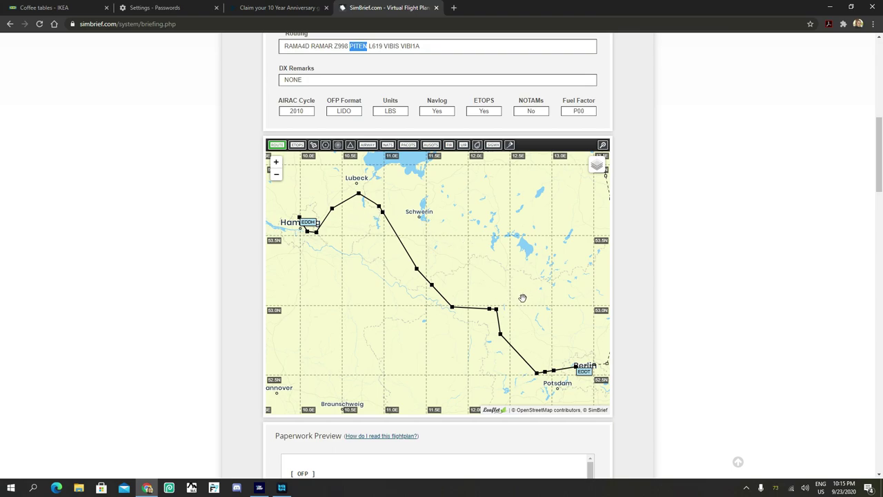
{"action": "scroll", "coordinate": [158, 225], "scroll_direction": "down", "scroll_amount": 4}
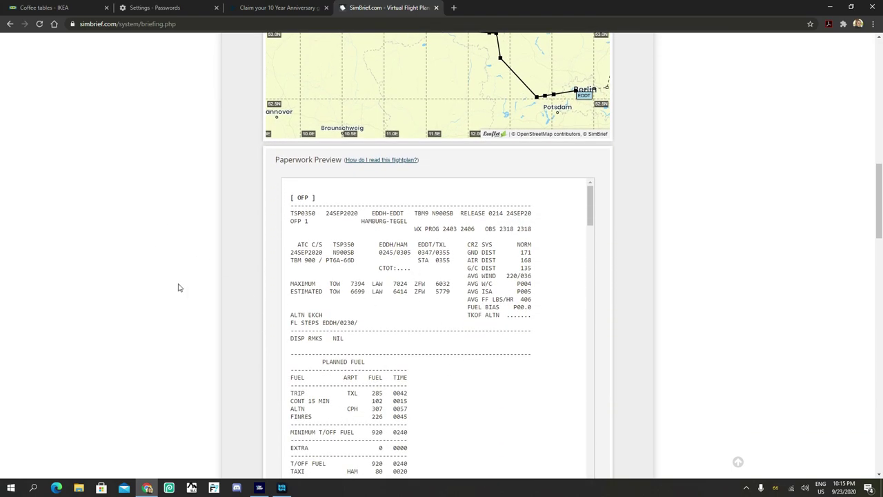
{"action": "scroll", "coordinate": [142, 260], "scroll_direction": "down", "scroll_amount": 1}
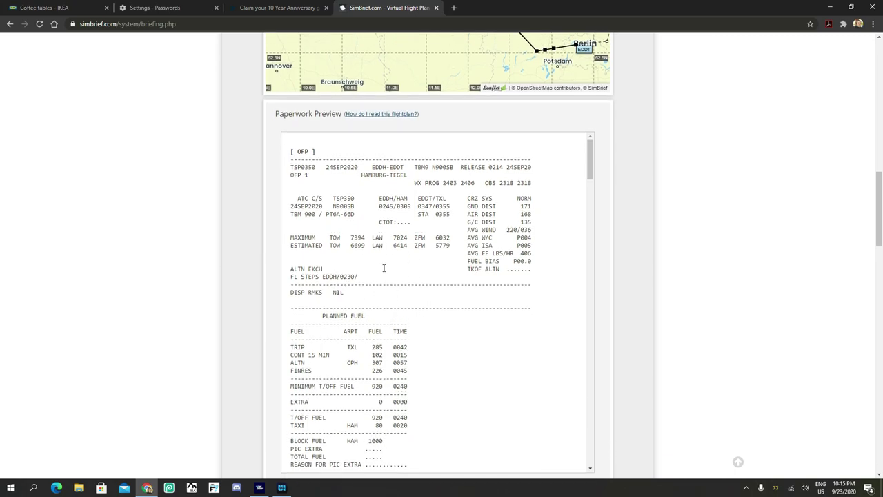
Open the briefing as a PDF and examine the ATC callsign and flight-level steps on its first page
{"action": "scroll", "coordinate": [189, 213], "scroll_direction": "up", "scroll_amount": 11}
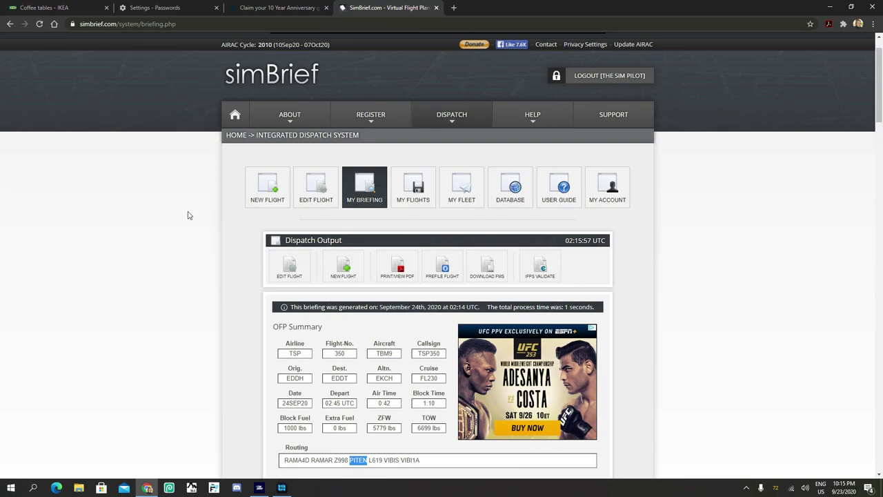
{"action": "left_click", "coordinate": [393, 266]}
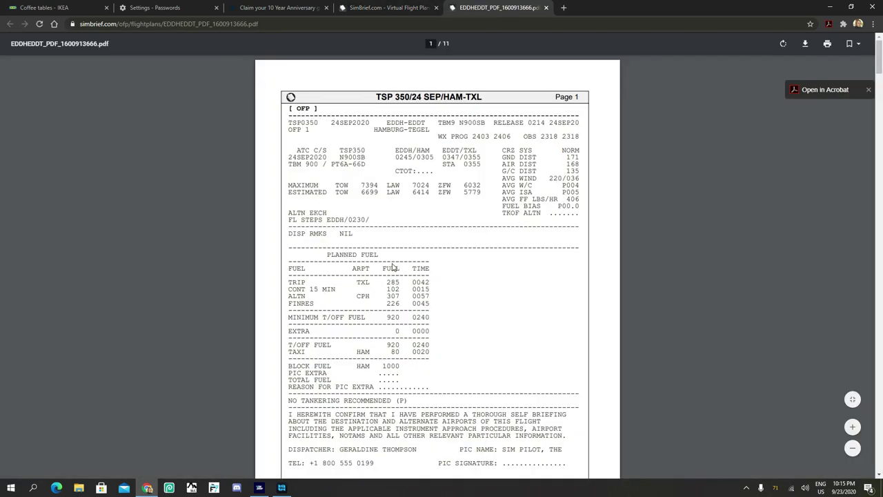
{"action": "scroll", "coordinate": [155, 243], "scroll_direction": "down", "scroll_amount": 1}
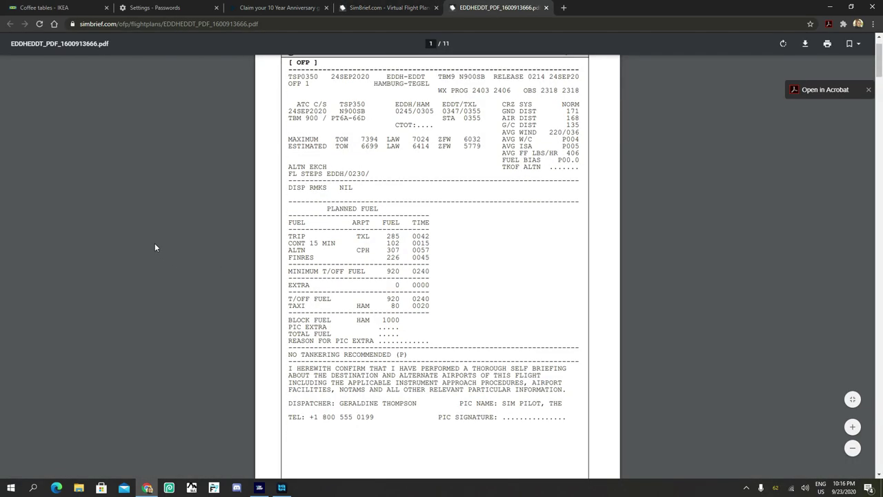
{"action": "scroll", "coordinate": [154, 243], "scroll_direction": "up", "scroll_amount": 1}
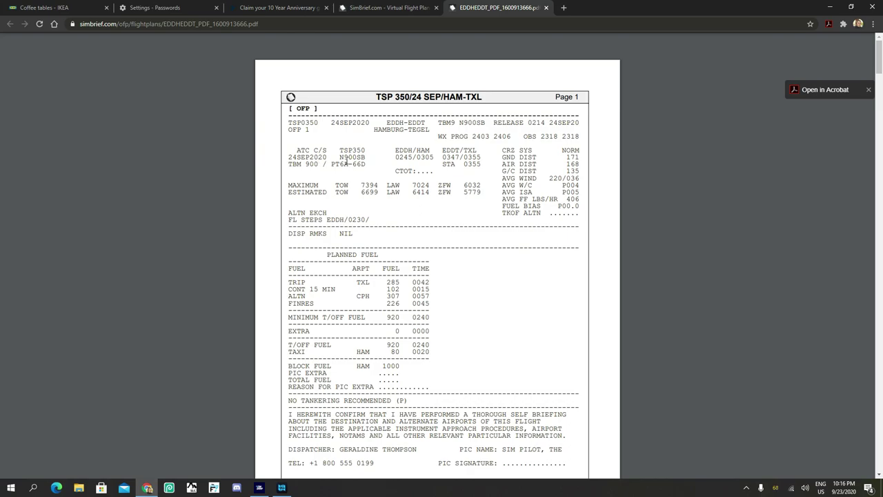
{"action": "left_click_drag", "start_coordinate": [340, 157], "coordinate": [371, 155]}
{"action": "scroll", "coordinate": [406, 207], "scroll_direction": "down", "scroll_amount": 1}
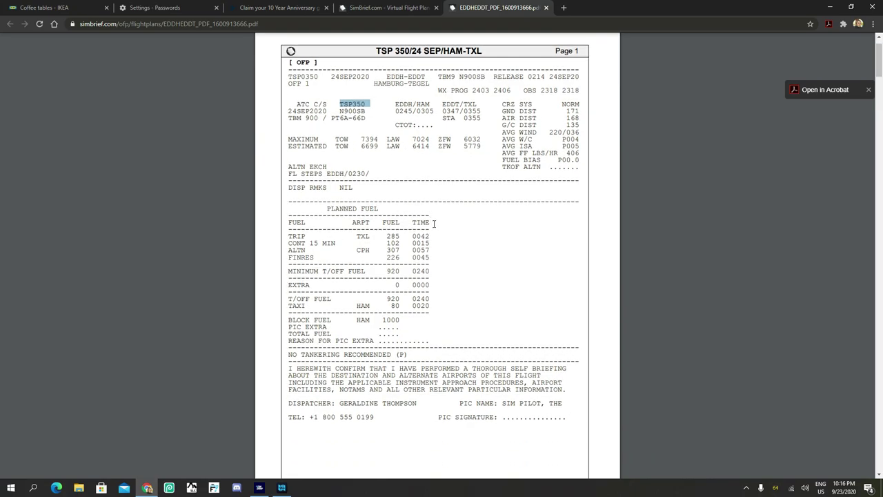
{"action": "left_click_drag", "start_coordinate": [288, 174], "coordinate": [346, 175]}
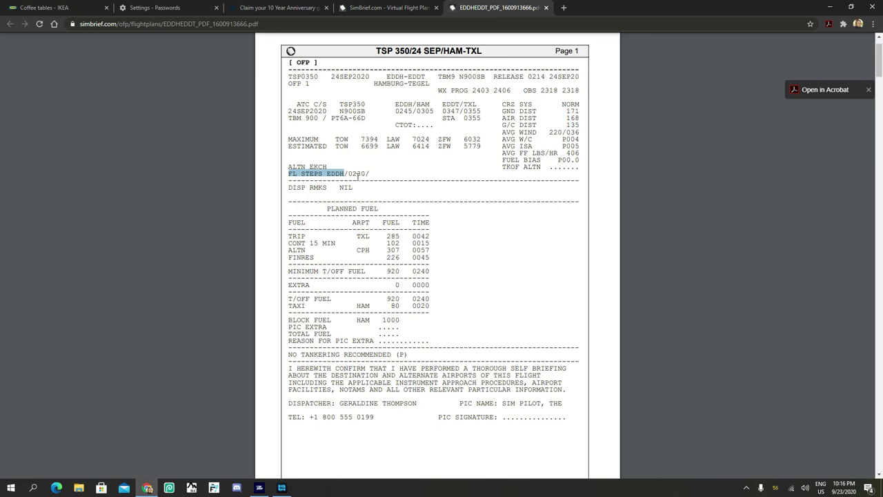
Examine the planned fuel table on the PDF's first page, highlighting the block fuel figure
{"action": "left_click", "coordinate": [277, 191]}
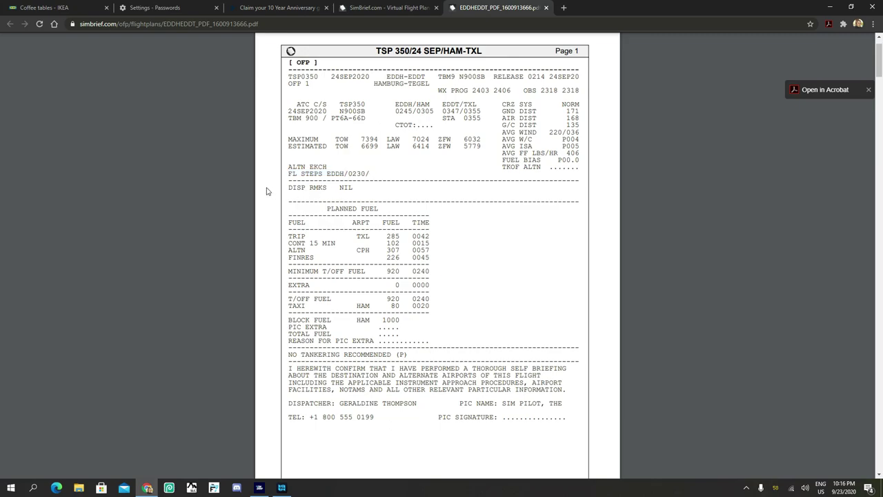
{"action": "scroll", "coordinate": [248, 184], "scroll_direction": "down", "scroll_amount": 1}
{"action": "scroll", "coordinate": [247, 182], "scroll_direction": "down", "scroll_amount": 2}
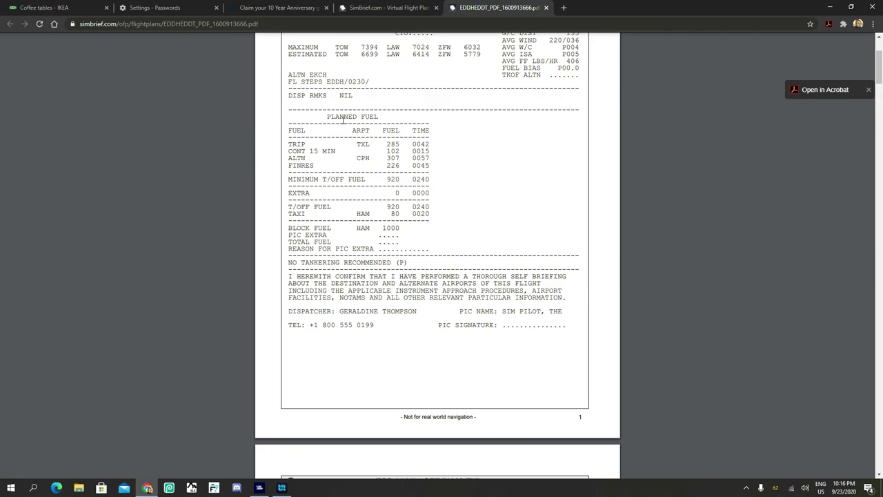
{"action": "triple_click", "coordinate": [388, 229]}
{"action": "left_click", "coordinate": [410, 231]}
Reopen the flight for editing on the SimBrief page and check the units selection, keeping it on LBS
{"action": "left_click", "coordinate": [387, 8]}
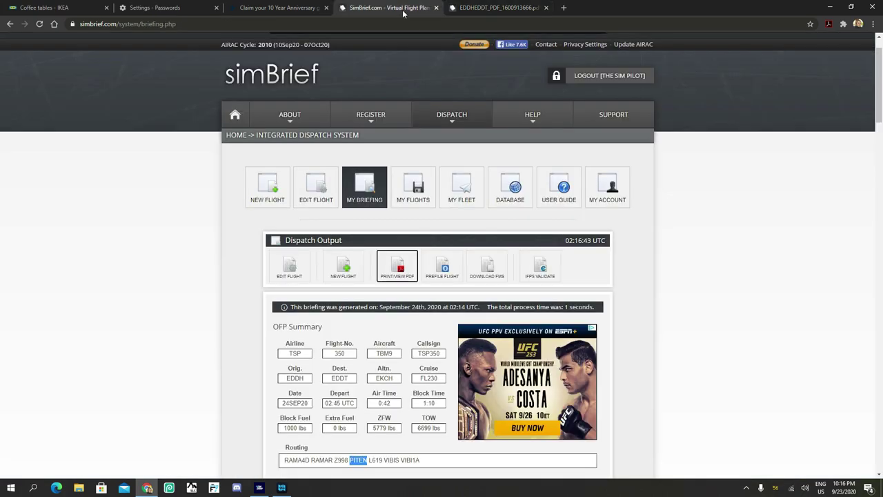
{"action": "left_click", "coordinate": [289, 266]}
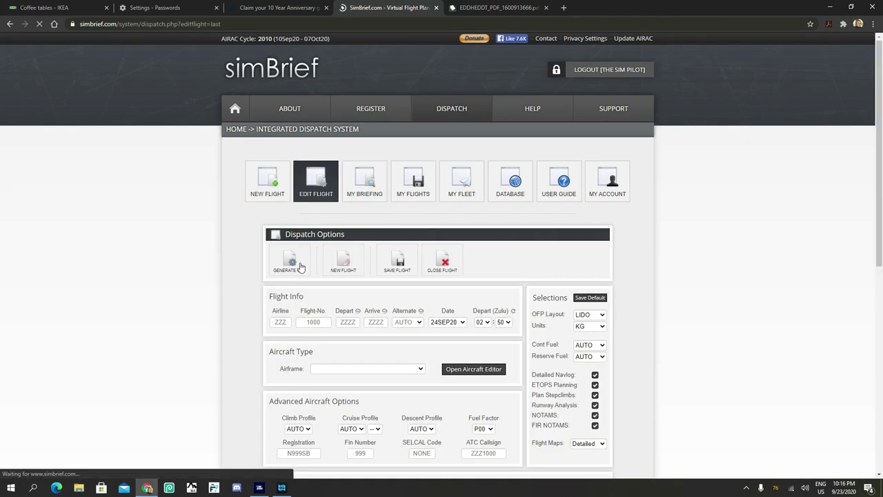
{"action": "scroll", "coordinate": [642, 300], "scroll_direction": "down", "scroll_amount": 1}
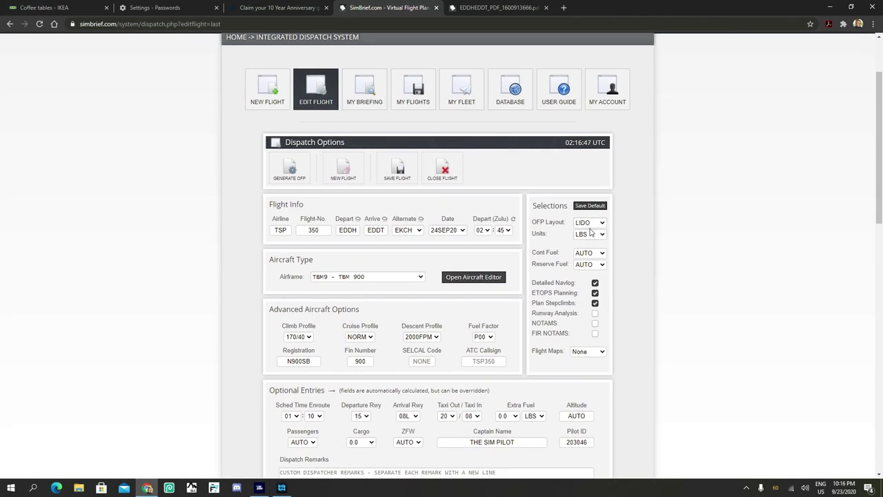
{"action": "left_click", "coordinate": [601, 235]}
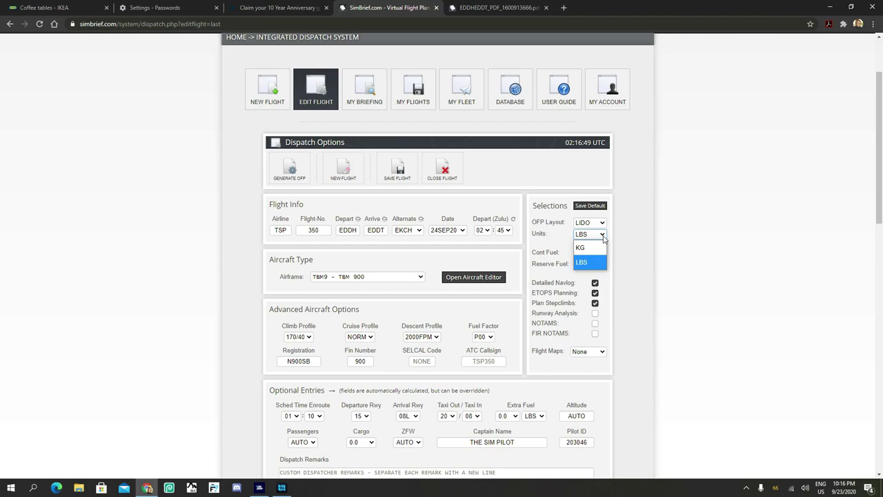
{"action": "left_click", "coordinate": [592, 264]}
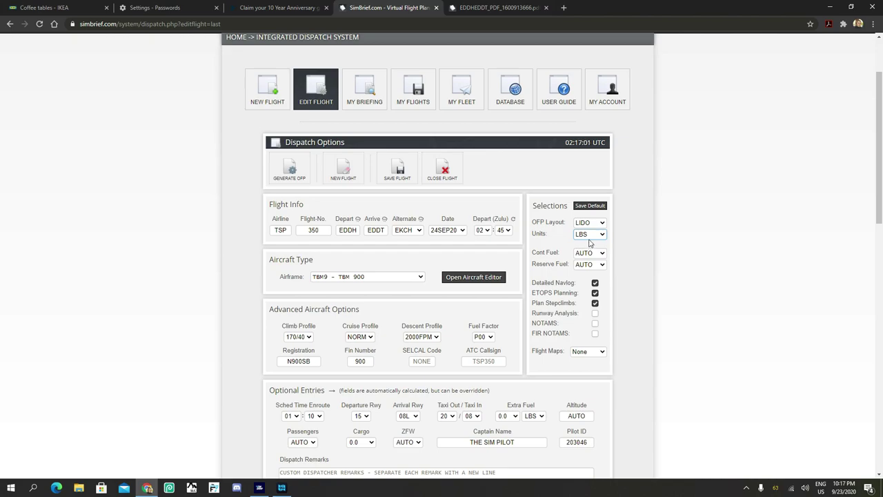
Return to the flight plan PDF and recheck the block fuel entry against the chosen units
{"action": "left_click", "coordinate": [508, 10]}
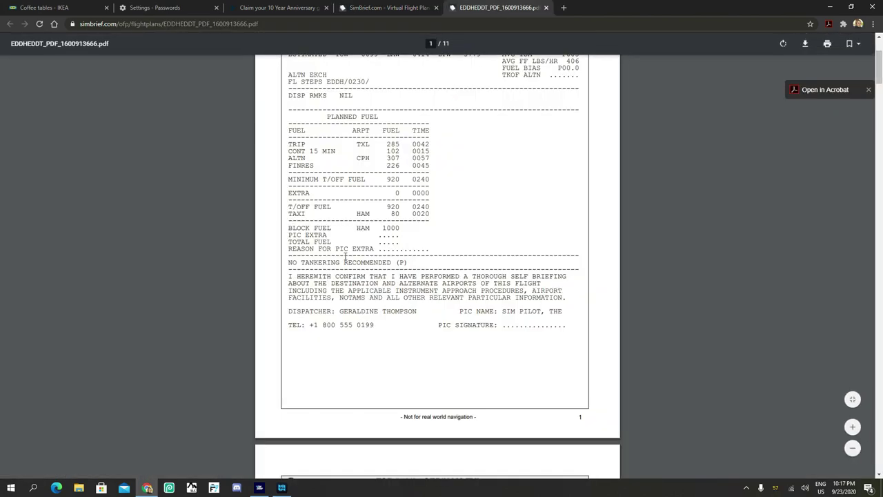
{"action": "left_click_drag", "start_coordinate": [382, 229], "coordinate": [410, 232]}
{"action": "left_click", "coordinate": [440, 237]}
Examine the routing line on page 2, from the departure runway and SID through to the arrival procedure and landing runway
{"action": "scroll", "coordinate": [439, 231], "scroll_direction": "down", "scroll_amount": 5}
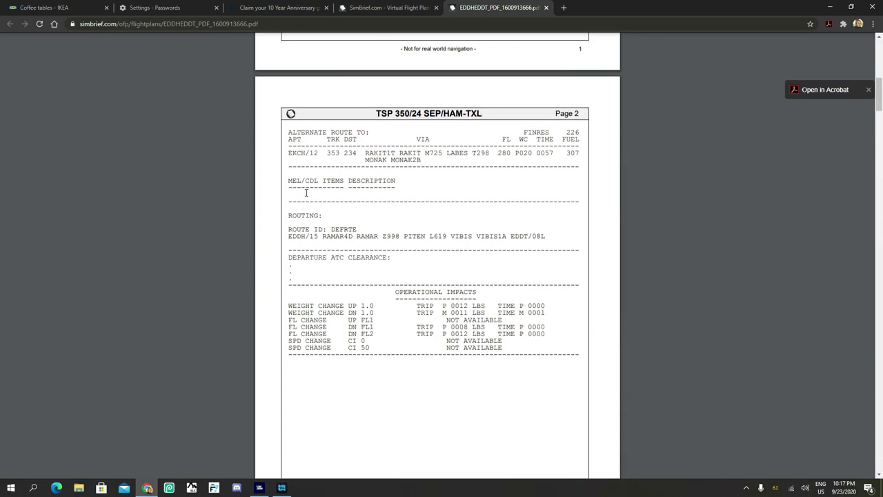
{"action": "left_click_drag", "start_coordinate": [289, 237], "coordinate": [354, 241]}
{"action": "left_click", "coordinate": [354, 242]}
{"action": "double_click", "coordinate": [350, 239]}
{"action": "left_click", "coordinate": [372, 240]}
{"action": "left_click_drag", "start_coordinate": [476, 237], "coordinate": [531, 240]}
{"action": "left_click_drag", "start_coordinate": [533, 237], "coordinate": [549, 238]}
{"action": "scroll", "coordinate": [440, 232], "scroll_direction": "down", "scroll_amount": 1}
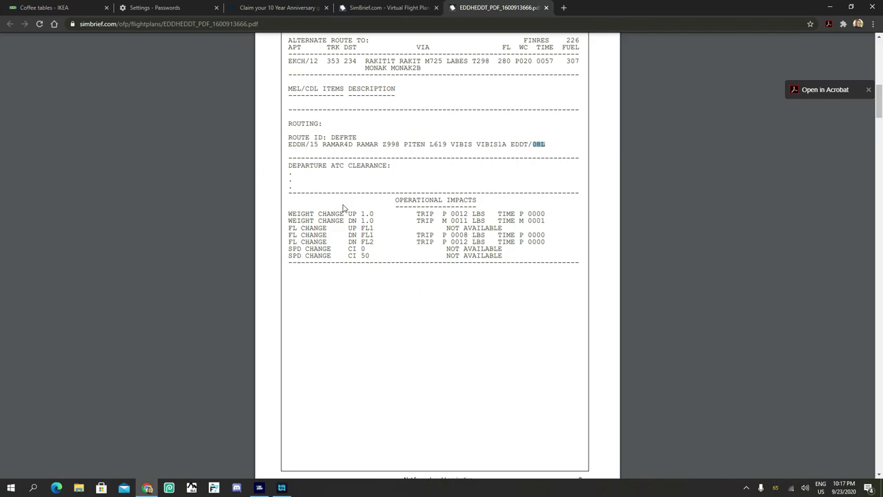
Examine the times and weights tables on page 3, including the estimated payload, ZFW, fuel and takeoff weight
{"action": "scroll", "coordinate": [439, 206], "scroll_direction": "down", "scroll_amount": 6}
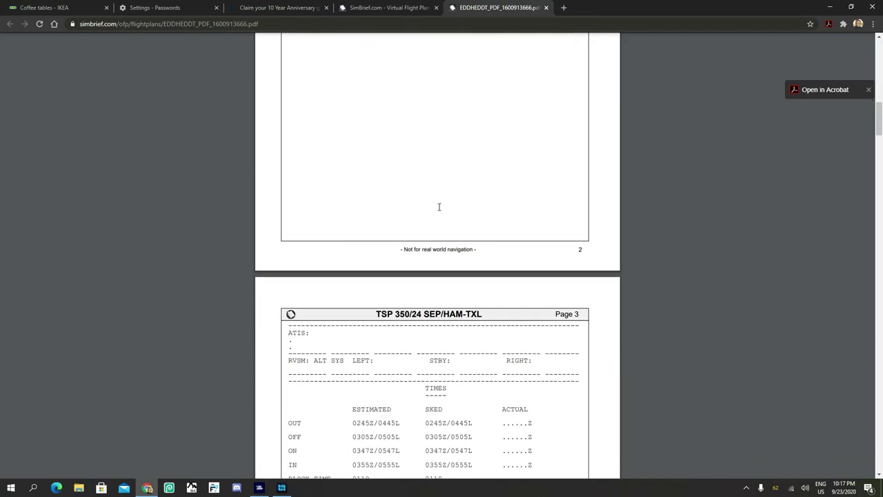
{"action": "scroll", "coordinate": [436, 207], "scroll_direction": "down", "scroll_amount": 1}
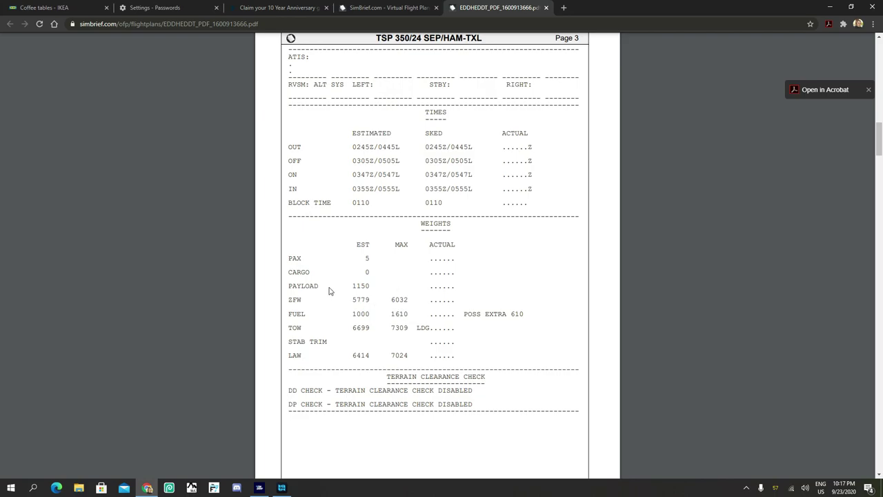
{"action": "scroll", "coordinate": [310, 292], "scroll_direction": "down", "scroll_amount": 1}
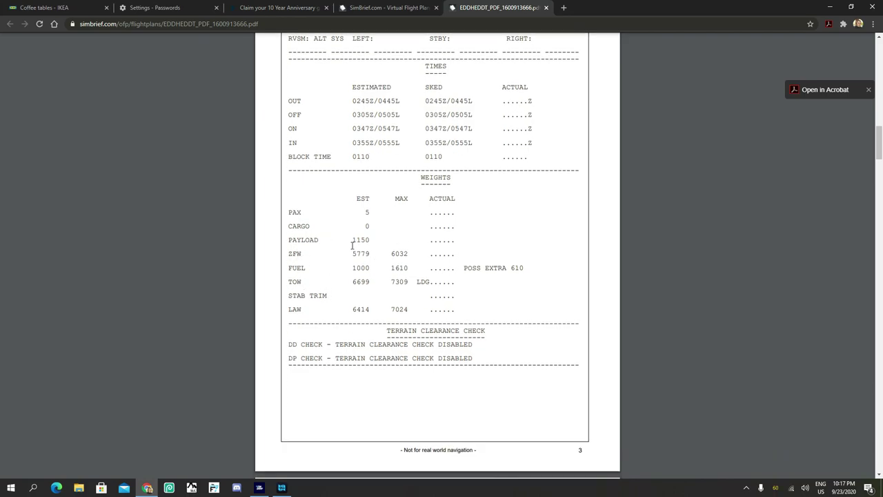
{"action": "mouse_move", "coordinate": [352, 269]}
{"action": "left_mouse_down"}
{"action": "mouse_move", "coordinate": [375, 273]}
{"action": "mouse_move", "coordinate": [365, 257]}
{"action": "left_mouse_up"}
{"action": "left_click_drag", "start_coordinate": [365, 257], "coordinate": [371, 236]}
{"action": "left_click_drag", "start_coordinate": [353, 283], "coordinate": [372, 282]}
{"action": "scroll", "coordinate": [353, 310], "scroll_direction": "down", "scroll_amount": 2}
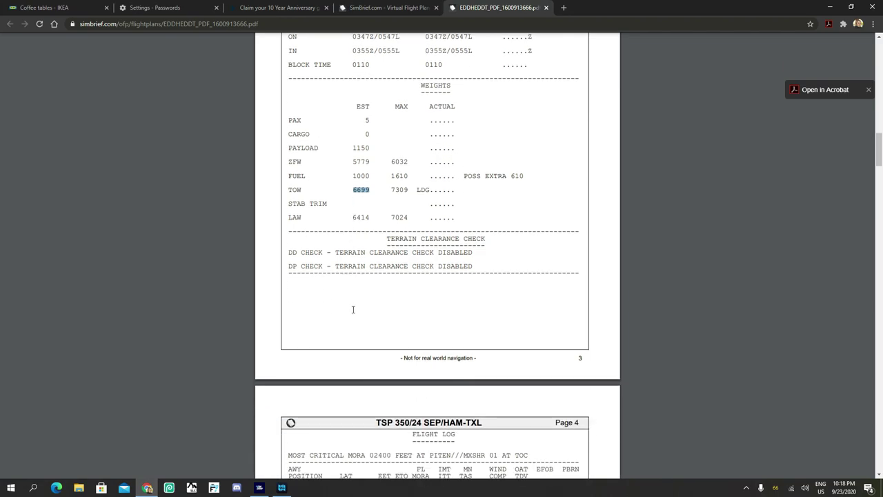
Examine the leg distances in the page 4 flight log for DH212, DH155 and RAMAR
{"action": "scroll", "coordinate": [352, 309], "scroll_direction": "down", "scroll_amount": 5}
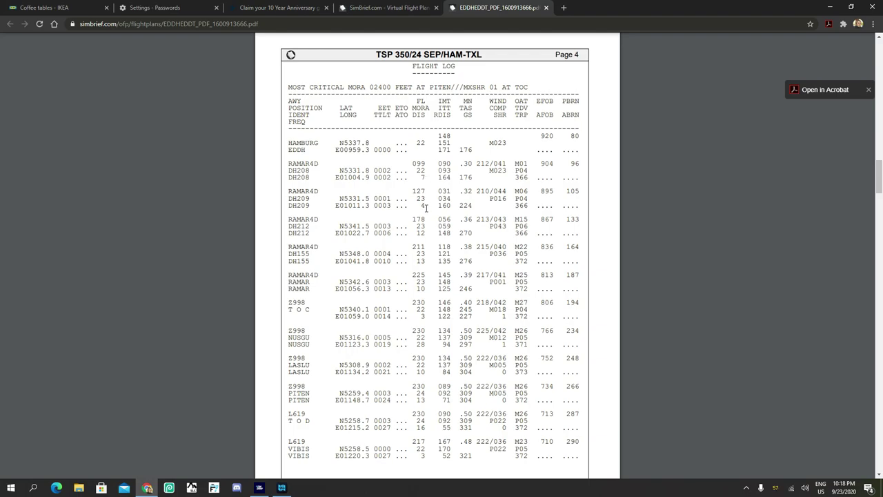
{"action": "double_click", "coordinate": [421, 233]}
{"action": "double_click", "coordinate": [420, 261]}
{"action": "double_click", "coordinate": [422, 288]}
Examine the wind, temperature deviation and OAT entries for the first RAMAR4D legs in the flight log
{"action": "left_click_drag", "start_coordinate": [476, 164], "coordinate": [510, 165]}
{"action": "left_click_drag", "start_coordinate": [439, 166], "coordinate": [511, 175]}
{"action": "left_click", "coordinate": [522, 171]}
{"action": "triple_click", "coordinate": [522, 171]}
{"action": "left_click", "coordinate": [524, 172]}
{"action": "double_click", "coordinate": [526, 172]}
{"action": "double_click", "coordinate": [523, 164]}
{"action": "double_click", "coordinate": [521, 192]}
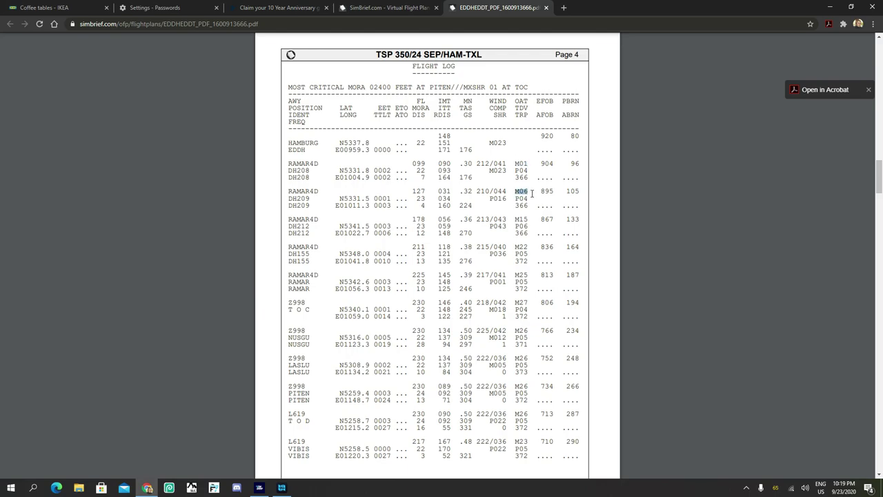
{"action": "double_click", "coordinate": [522, 103]}
Read the remaining flight log, and examine the page 6 wind information for T O C, T O D, NUSGU, LASLU and PITEN
{"action": "scroll", "coordinate": [521, 131], "scroll_direction": "down", "scroll_amount": 4}
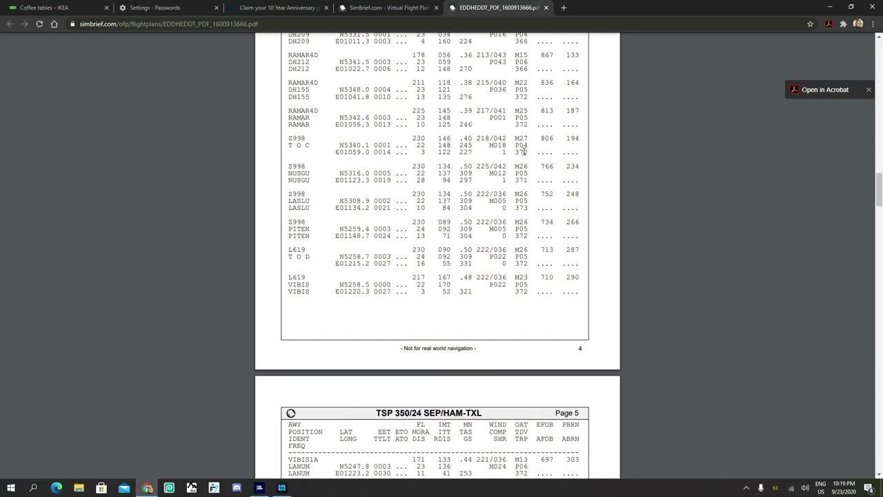
{"action": "scroll", "coordinate": [522, 150], "scroll_direction": "down", "scroll_amount": 2}
{"action": "scroll", "coordinate": [410, 198], "scroll_direction": "down", "scroll_amount": 6}
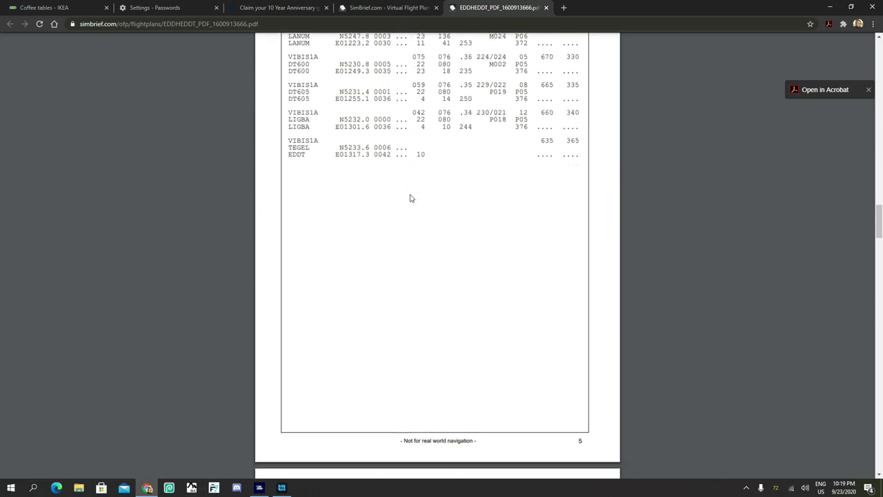
{"action": "scroll", "coordinate": [410, 198], "scroll_direction": "down", "scroll_amount": 2}
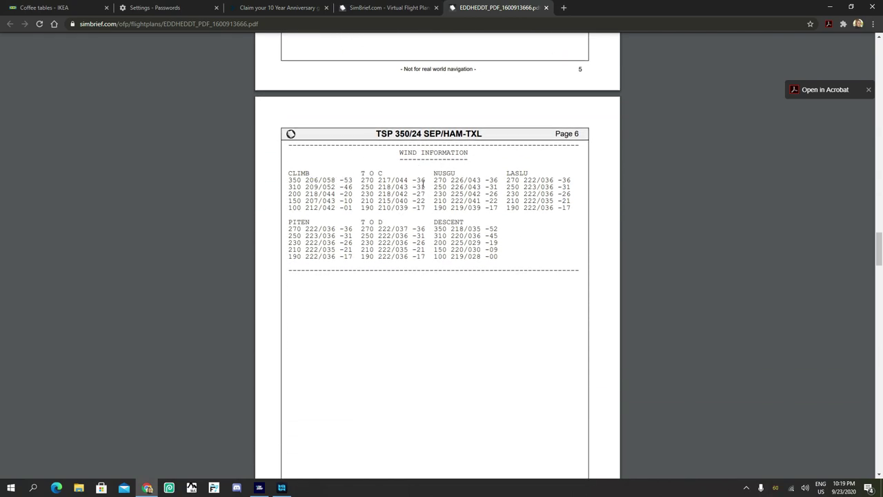
{"action": "left_click_drag", "start_coordinate": [362, 174], "coordinate": [388, 194]}
{"action": "triple_click", "coordinate": [371, 221]}
{"action": "left_click", "coordinate": [441, 174]}
{"action": "double_click", "coordinate": [521, 174]}
{"action": "double_click", "coordinate": [303, 222]}
Examine the ICAO flight plan on page 7, highlighting its full route from RAMAR4D to VIBIS1A
{"action": "scroll", "coordinate": [375, 229], "scroll_direction": "down", "scroll_amount": 3}
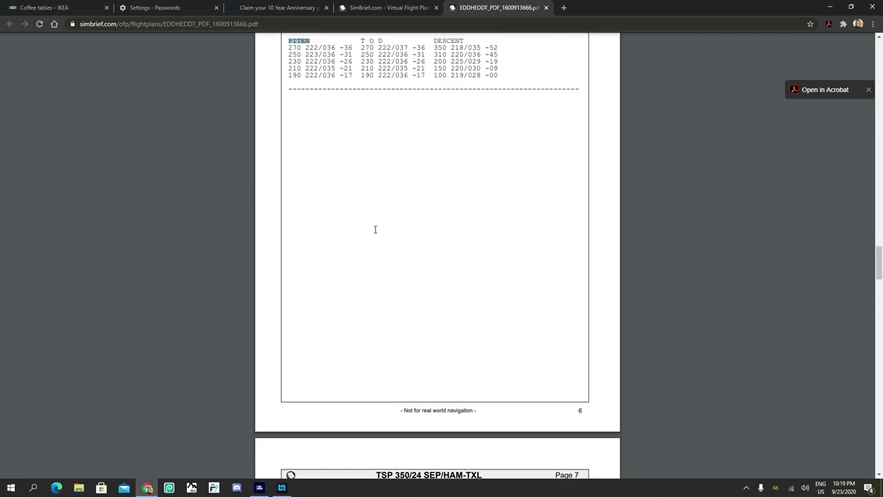
{"action": "scroll", "coordinate": [376, 230], "scroll_direction": "down", "scroll_amount": 5}
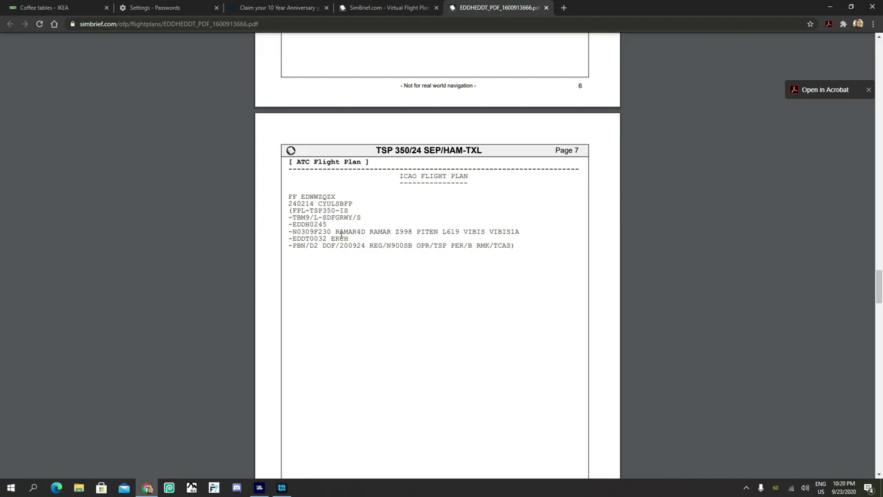
{"action": "left_click_drag", "start_coordinate": [337, 234], "coordinate": [524, 233]}
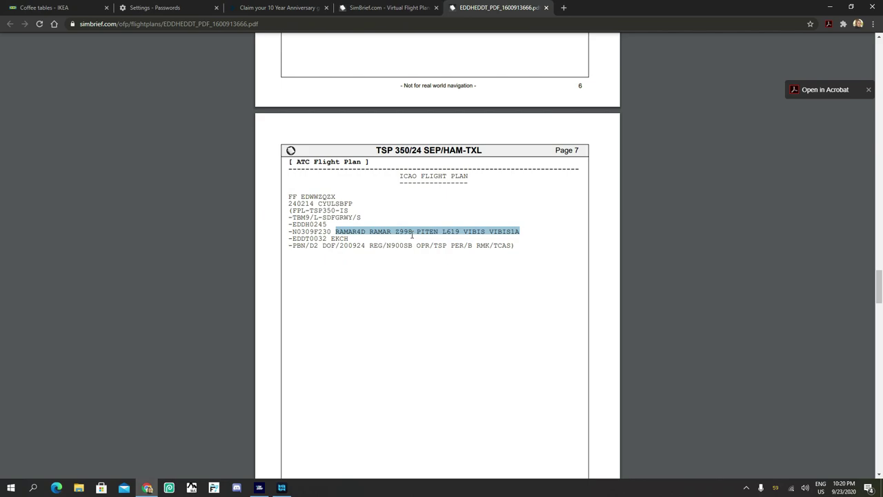
Examine the departure weather for EDDH in the Airport WX List, including wind, temperature and dew point
{"action": "scroll", "coordinate": [412, 235], "scroll_direction": "down", "scroll_amount": 8}
{"action": "scroll", "coordinate": [403, 229], "scroll_direction": "down", "scroll_amount": 3}
{"action": "scroll", "coordinate": [403, 229], "scroll_direction": "down", "scroll_amount": 4}
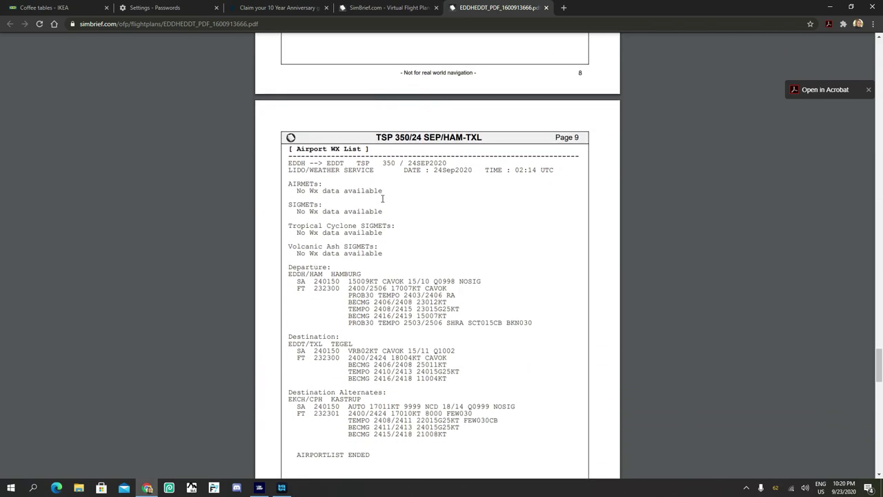
{"action": "scroll", "coordinate": [384, 199], "scroll_direction": "down", "scroll_amount": 1}
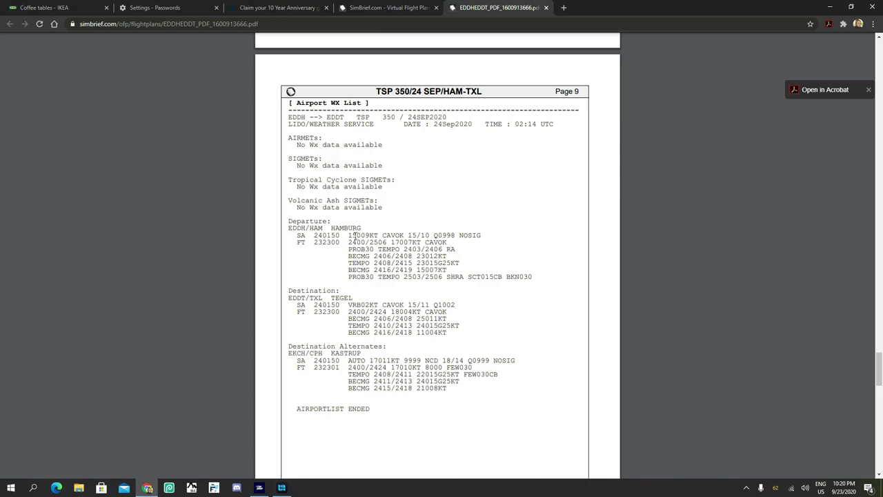
{"action": "left_click_drag", "start_coordinate": [349, 236], "coordinate": [363, 238]}
{"action": "left_click_drag", "start_coordinate": [404, 236], "coordinate": [419, 238]}
{"action": "double_click", "coordinate": [425, 238]}
{"action": "scroll", "coordinate": [416, 238], "scroll_direction": "down", "scroll_amount": 1}
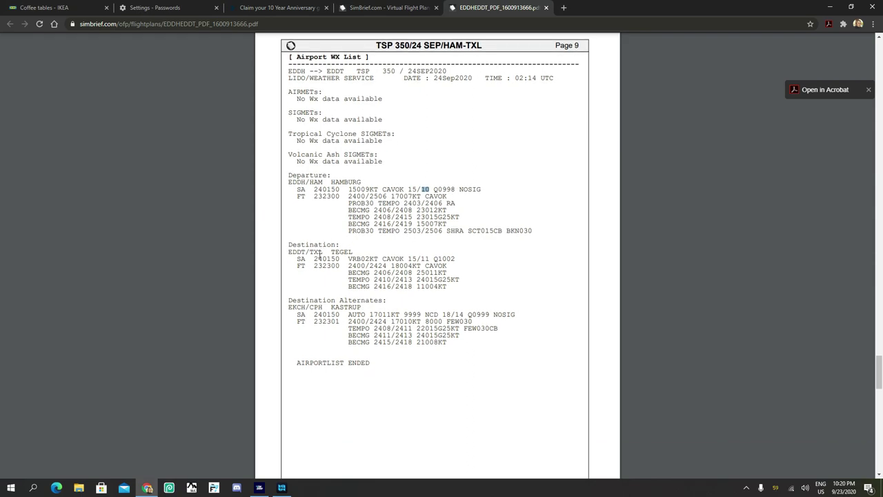
Examine the destination weather for EDDT, including its wind, visibility, temperature and pressure entries
{"action": "scroll", "coordinate": [322, 262], "scroll_direction": "down", "scroll_amount": 1}
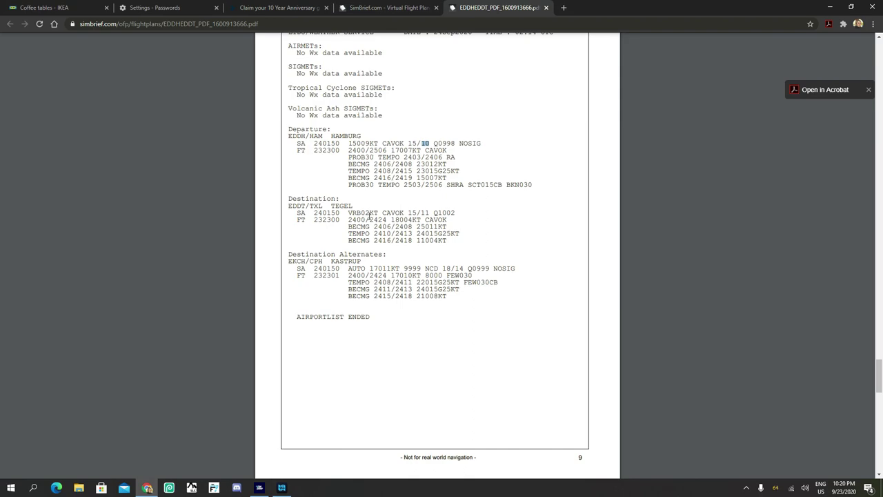
{"action": "left_click_drag", "start_coordinate": [349, 215], "coordinate": [363, 215]}
{"action": "left_click_drag", "start_coordinate": [364, 215], "coordinate": [429, 216]}
{"action": "left_click", "coordinate": [370, 216]}
{"action": "left_click", "coordinate": [439, 218]}
Read the Company NOTAM crew alerts on page 10 and return to the PDF's first page
{"action": "scroll", "coordinate": [419, 222], "scroll_direction": "down", "scroll_amount": 2}
{"action": "scroll", "coordinate": [420, 222], "scroll_direction": "down", "scroll_amount": 3}
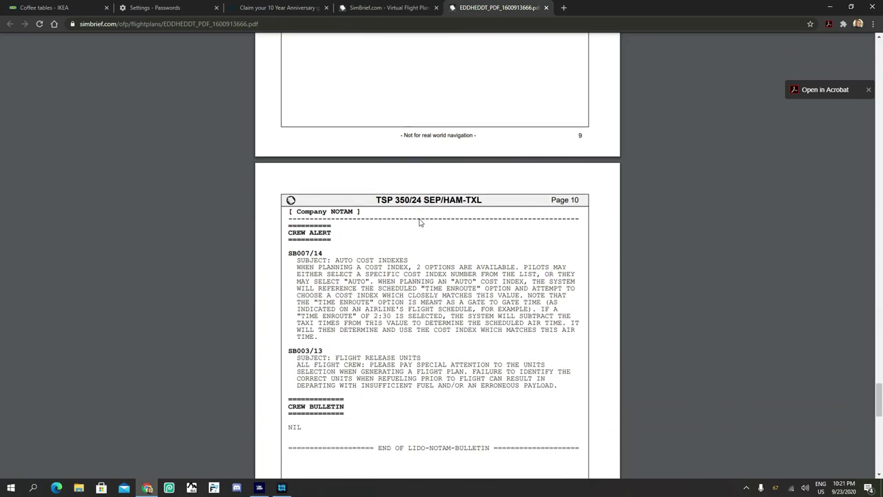
{"action": "scroll", "coordinate": [420, 222], "scroll_direction": "down", "scroll_amount": 2}
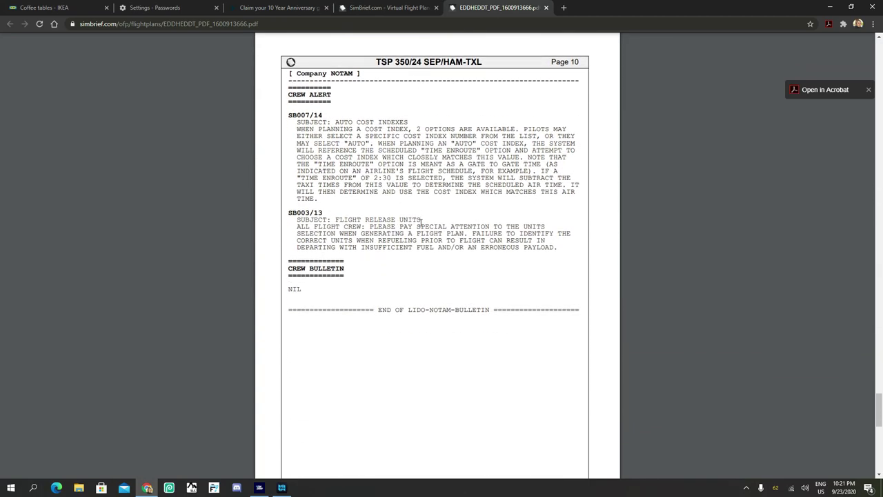
{"action": "scroll", "coordinate": [419, 223], "scroll_direction": "up", "scroll_amount": 20}
{"action": "scroll", "coordinate": [416, 221], "scroll_direction": "up", "scroll_amount": 20}
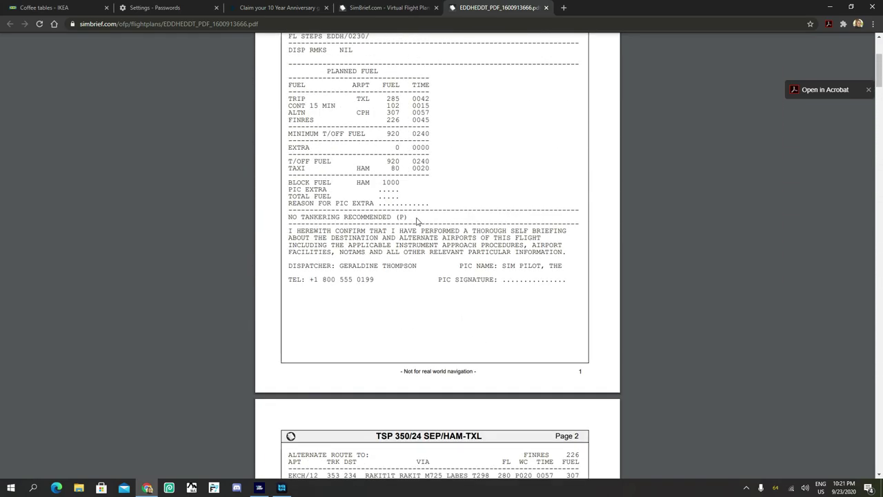
{"action": "scroll", "coordinate": [416, 220], "scroll_direction": "up", "scroll_amount": 3}
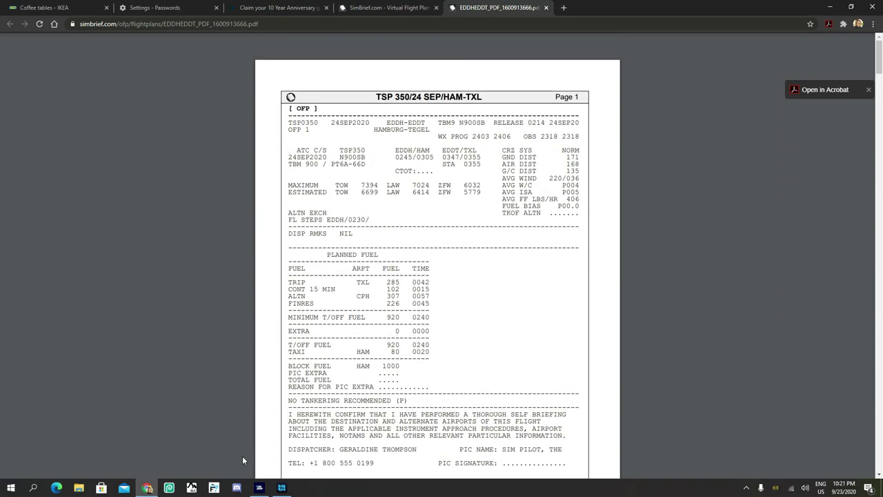